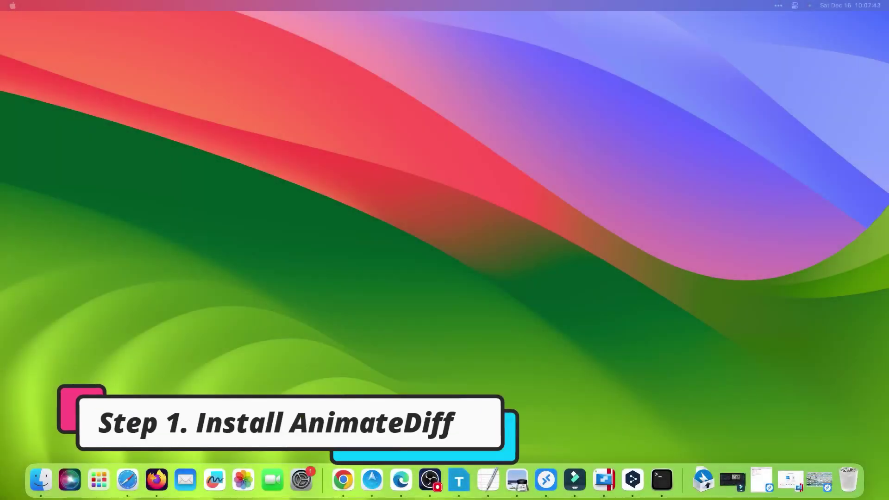
Step: Minimize the open window and focus the bare macOS desktop in Finder
{"action": "key", "text": "super+m"}
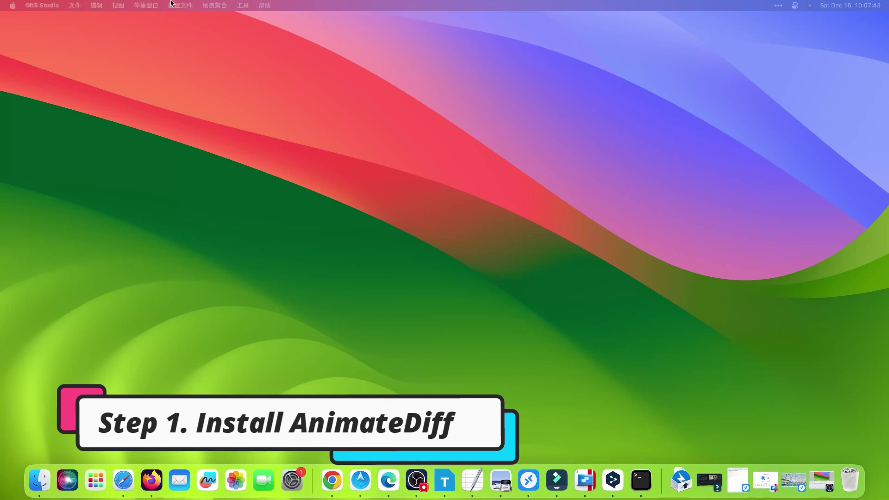
{"action": "left_click", "coordinate": [420, 131]}
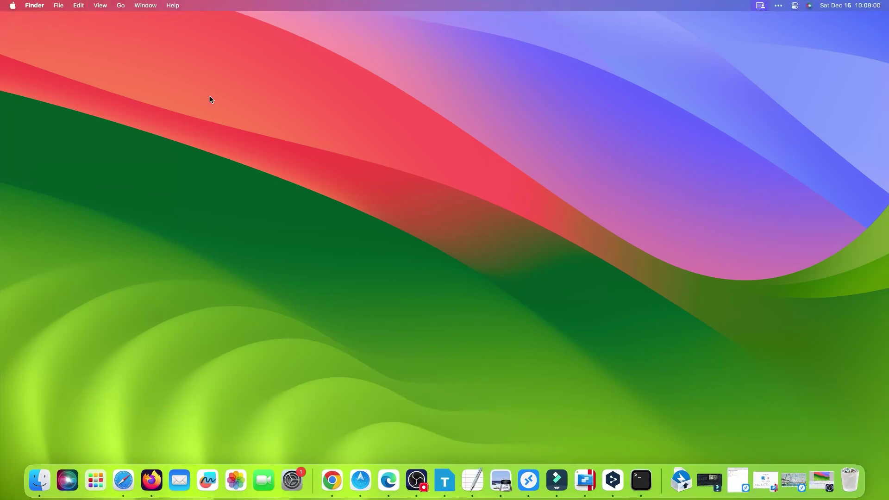
Step: Launch Terminal through Spotlight search
{"action": "key", "text": "super+space"}
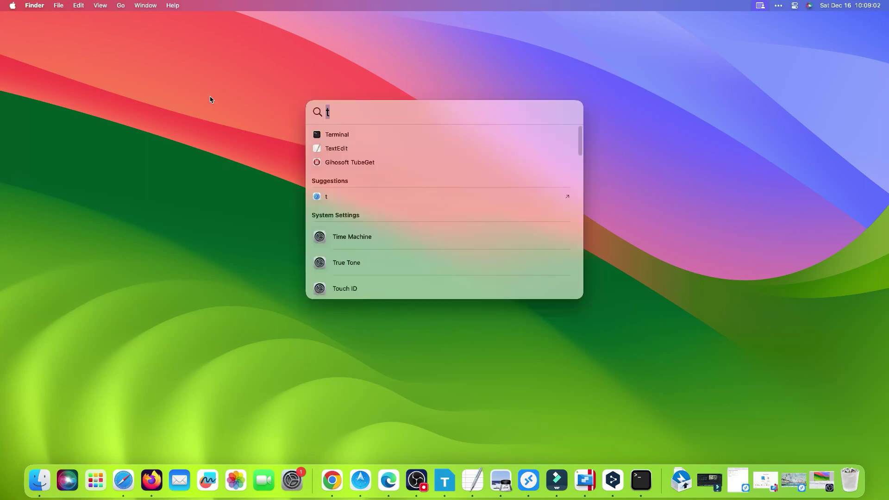
{"action": "key", "text": "BackSpace"}
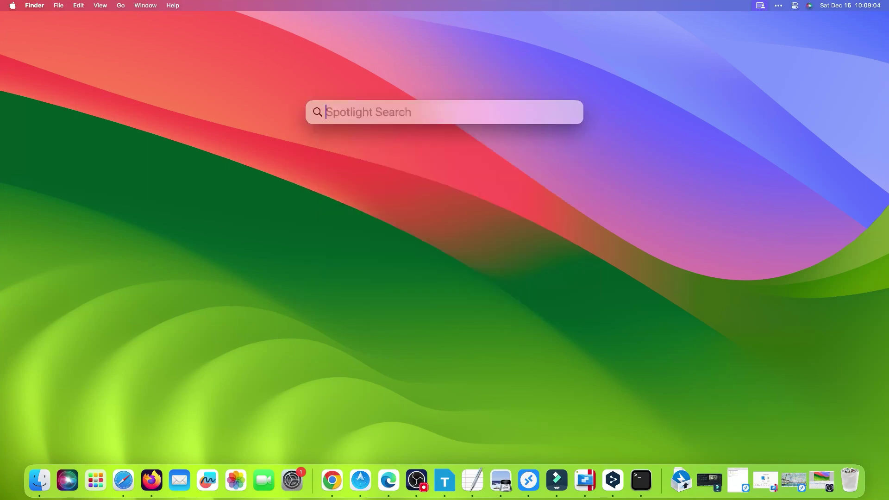
{"action": "type", "text": "terminal"}
{"action": "key", "text": "Return"}
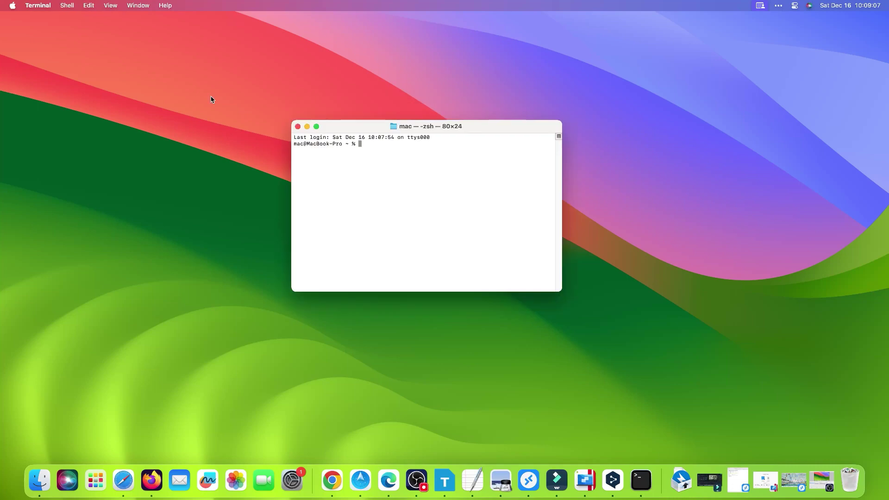
Step: Change into /users/mac/comfyui, list its files, and start the server with python main.py
{"action": "type", "text": "cd /users/mac/comfyui"}
{"action": "key", "text": "Return"}
{"action": "type", "text": "ls"}
{"action": "key", "text": "Return"}
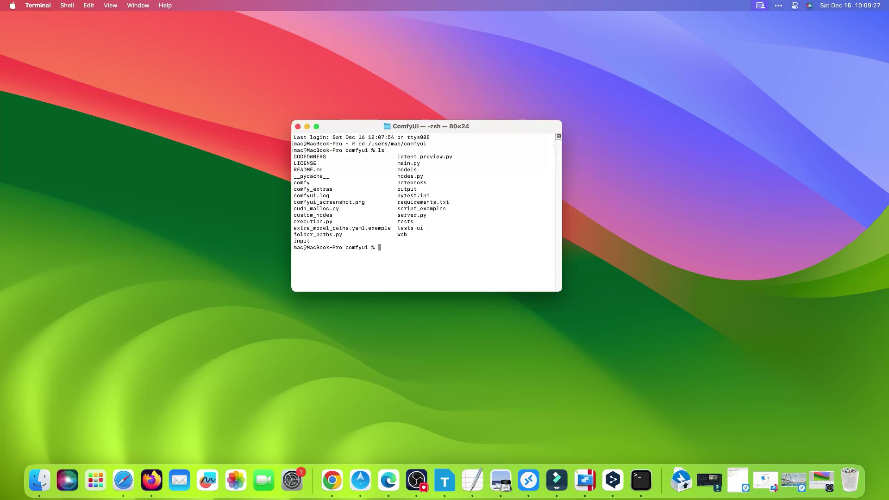
{"action": "type", "text": "python main.py"}
{"action": "key", "text": "Return"}
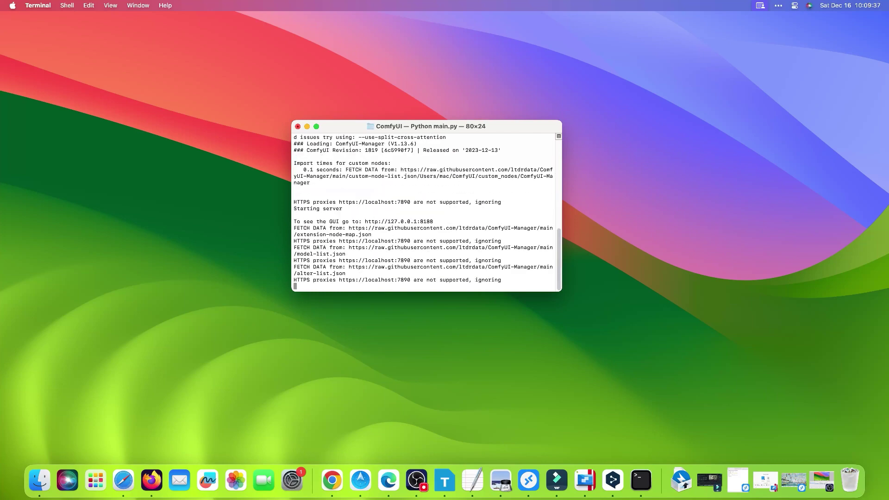
{"action": "mouse_move", "coordinate": [365, 221]}
{"action": "left_mouse_down"}
{"action": "mouse_move", "coordinate": [430, 225]}
{"action": "mouse_move", "coordinate": [369, 221]}
{"action": "left_mouse_up"}
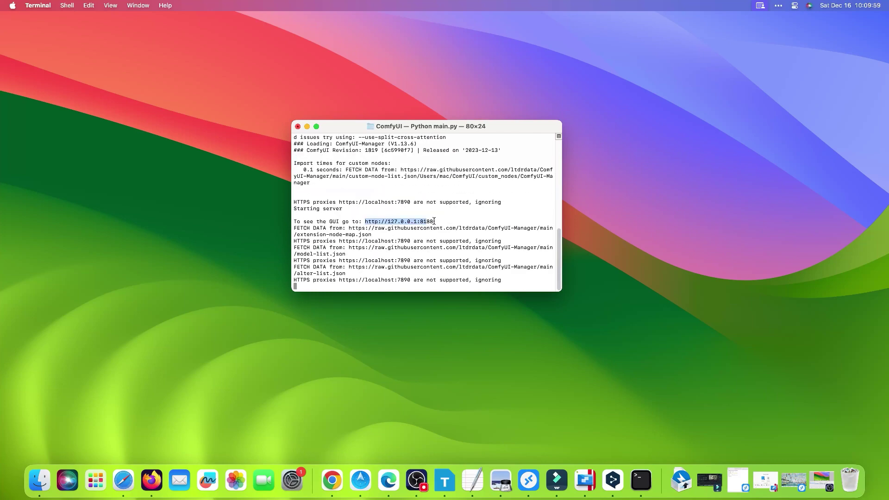
{"action": "right_click", "coordinate": [367, 222]}
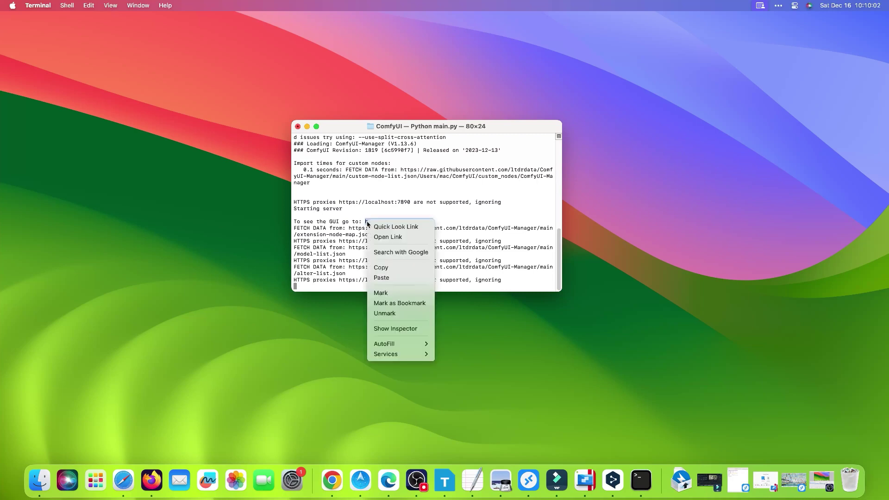
{"action": "left_click", "coordinate": [391, 239]}
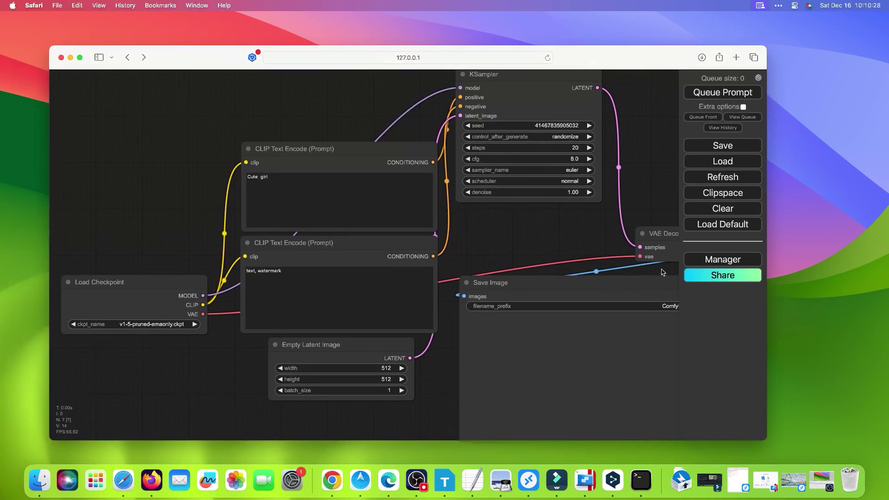
Step: In Manager's Install Custom Nodes, search 'animatediff' and install the AnimateDiff entry with ID 101
{"action": "left_click", "coordinate": [712, 262]}
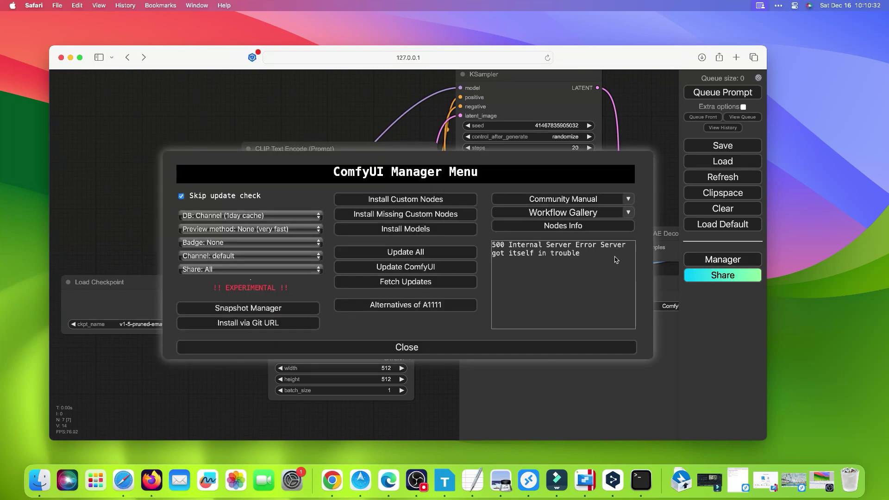
{"action": "left_click", "coordinate": [401, 202]}
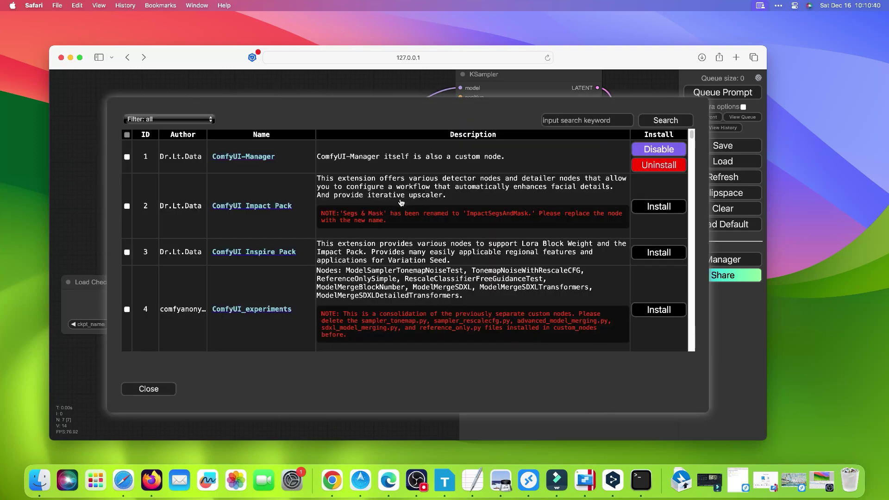
{"action": "left_click", "coordinate": [562, 124]}
{"action": "type", "text": "animated"}
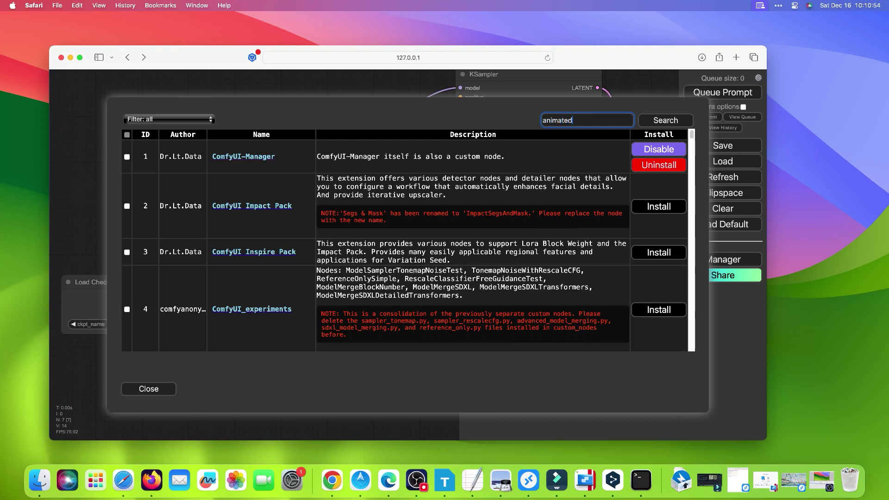
{"action": "type", "text": "if"}
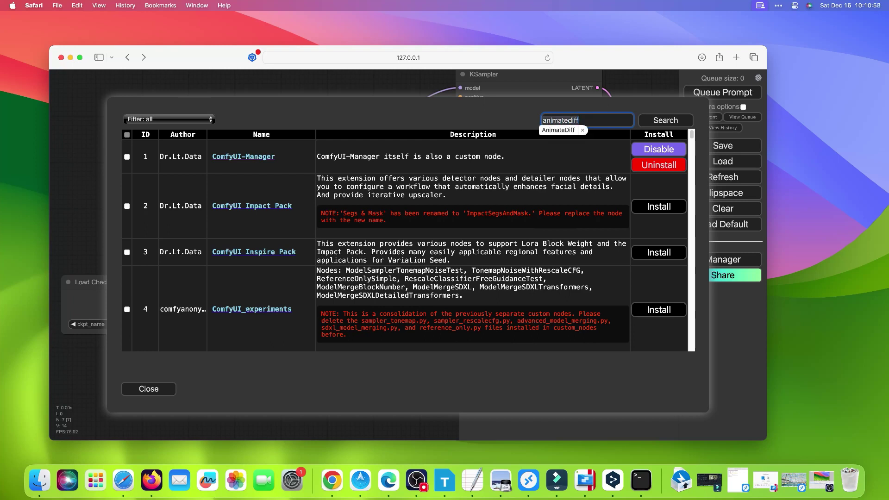
{"action": "type", "text": "f"}
{"action": "key", "text": "Return"}
{"action": "left_click", "coordinate": [236, 215]}
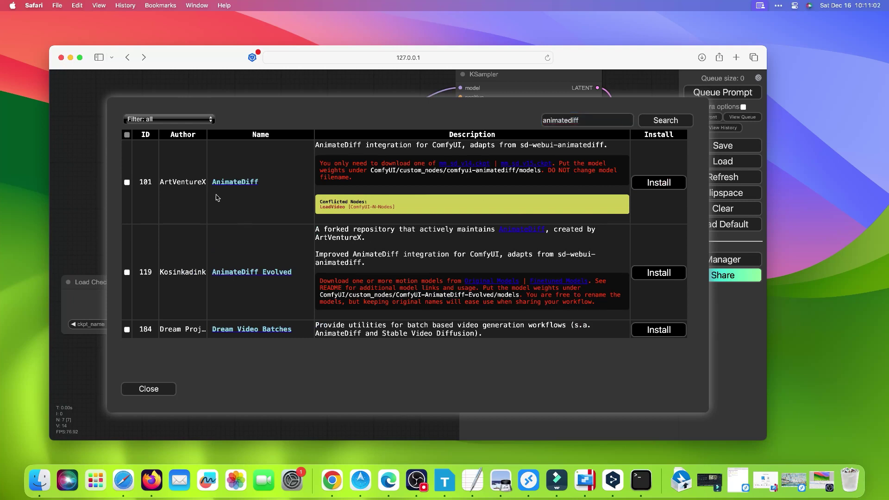
{"action": "left_click_drag", "start_coordinate": [139, 183], "coordinate": [299, 175]}
{"action": "left_click", "coordinate": [301, 177]}
{"action": "left_click", "coordinate": [652, 182]}
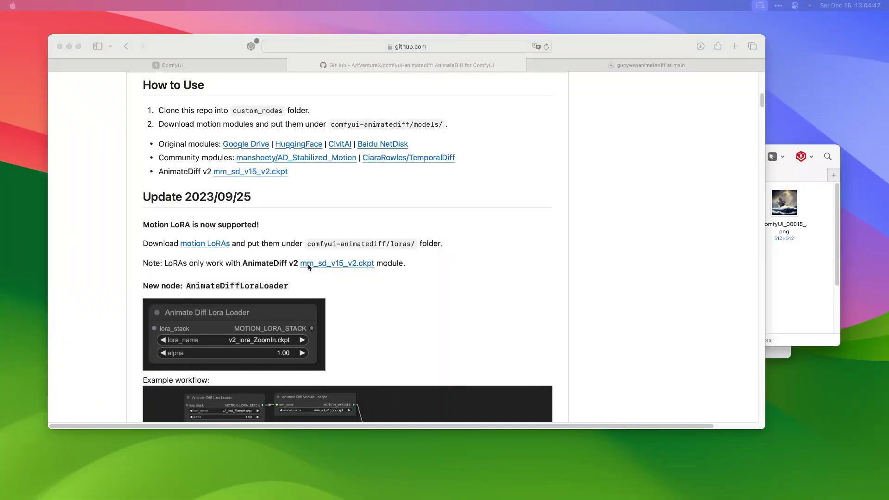
Step: Open the README's mm_sd_v15_v2.ckpt link in a new tab and switch to it
{"action": "left_click", "coordinate": [357, 288]}
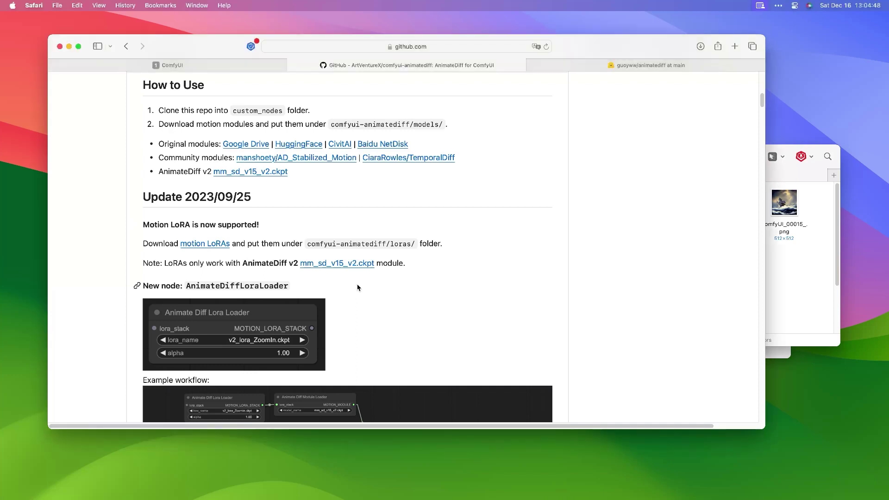
{"action": "right_click", "coordinate": [328, 268]}
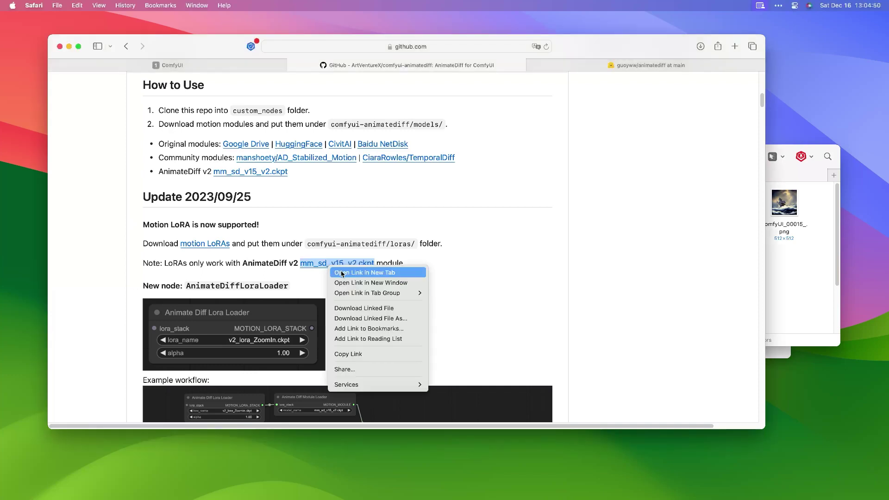
{"action": "left_click", "coordinate": [342, 273]}
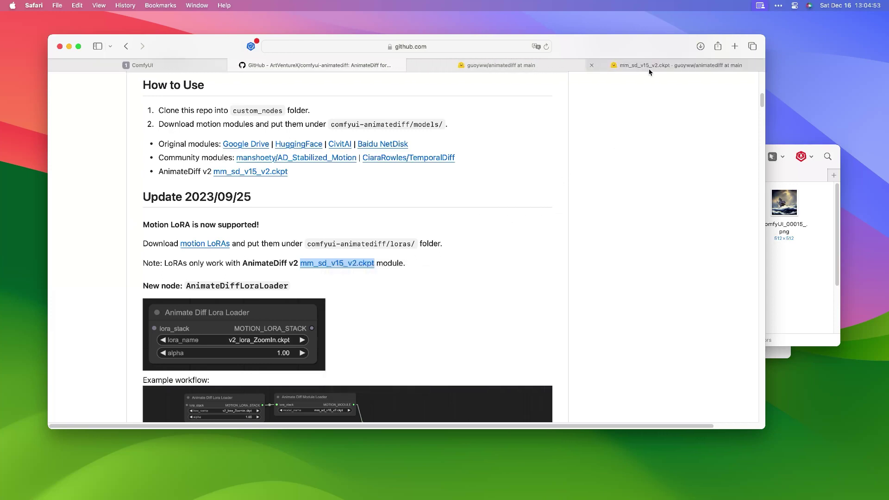
{"action": "left_click", "coordinate": [650, 70]}
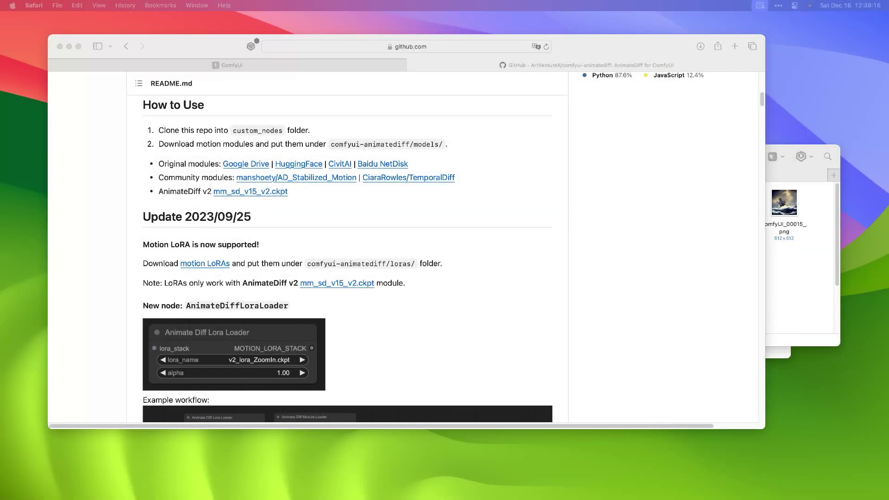
Step: Open the motion LoRAs link in a new tab to reach the Hugging Face animatediff files
{"action": "scroll", "coordinate": [247, 286], "scroll_direction": "up", "scroll_amount": 15}
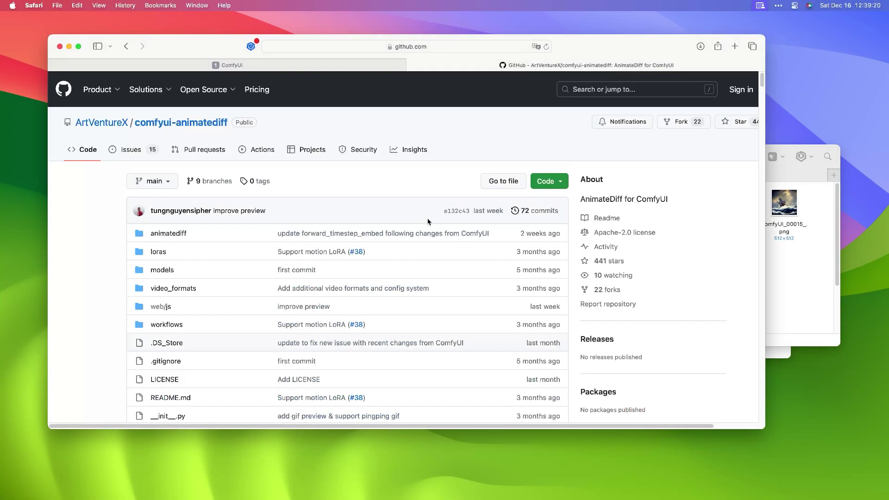
{"action": "scroll", "coordinate": [427, 222], "scroll_direction": "down", "scroll_amount": 2}
{"action": "scroll", "coordinate": [427, 223], "scroll_direction": "down", "scroll_amount": 10}
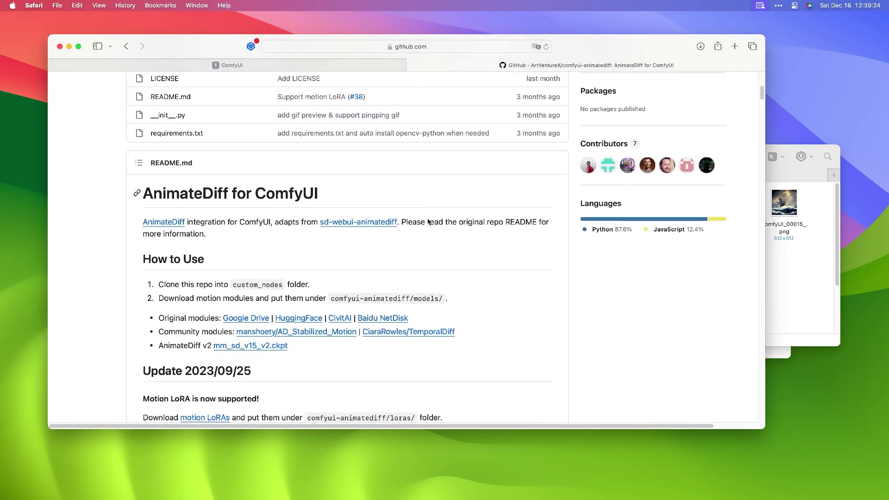
{"action": "scroll", "coordinate": [427, 222], "scroll_direction": "down", "scroll_amount": 6}
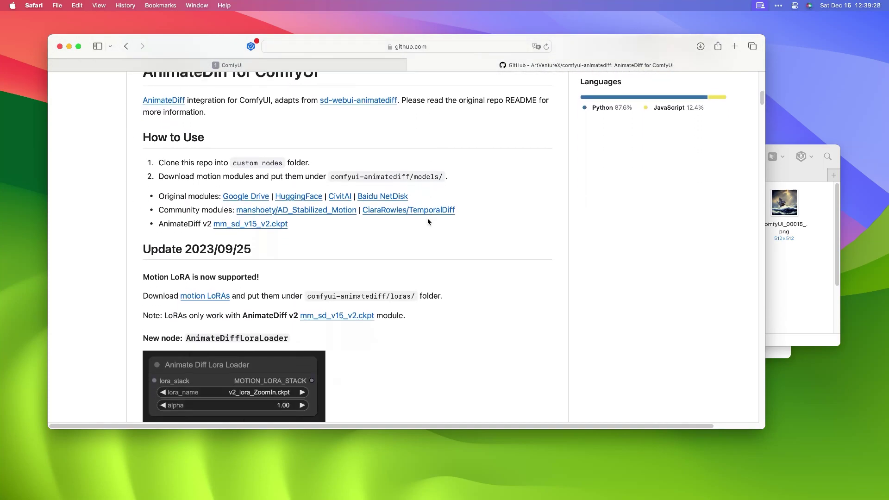
{"action": "scroll", "coordinate": [426, 222], "scroll_direction": "down", "scroll_amount": 2}
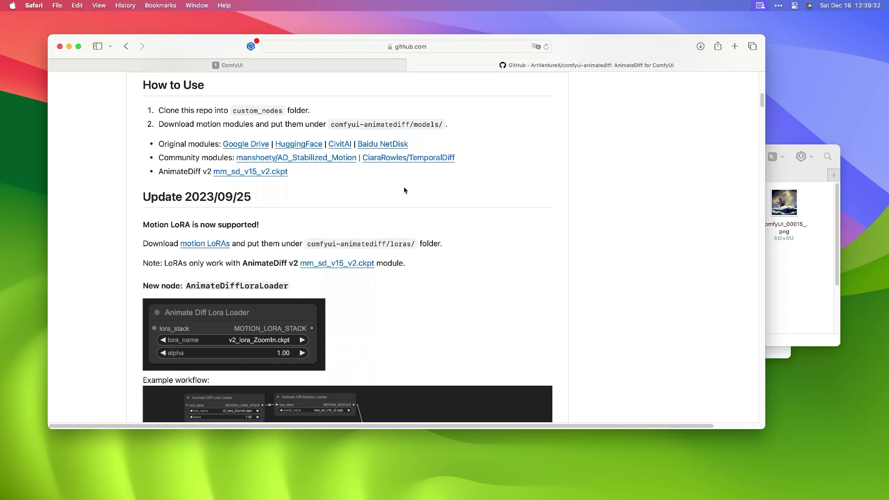
{"action": "right_click", "coordinate": [211, 242]}
{"action": "left_click", "coordinate": [229, 245]}
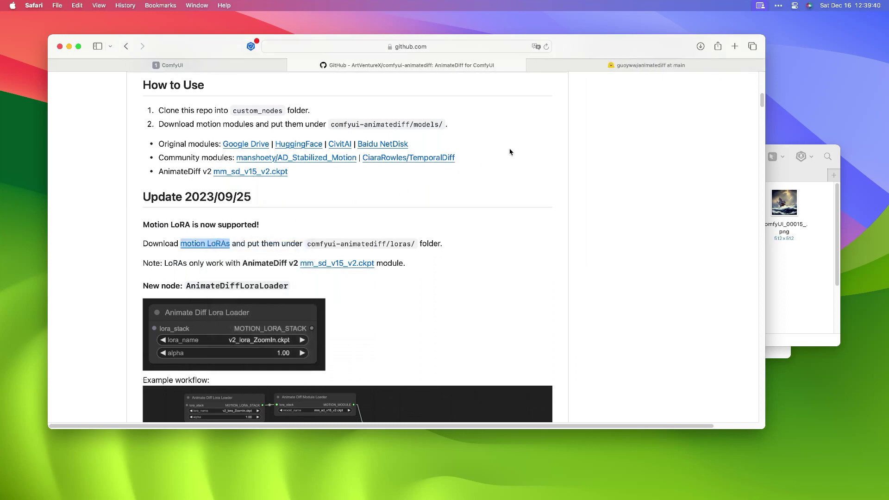
{"action": "left_click", "coordinate": [570, 67]}
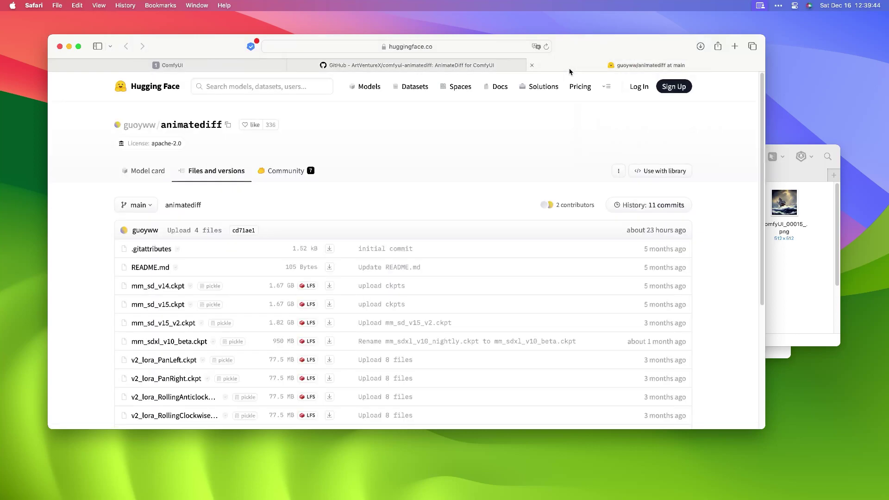
Step: Download v2_lora_ZoomIn.ckpt from the file list
{"action": "scroll", "coordinate": [446, 232], "scroll_direction": "down", "scroll_amount": 2}
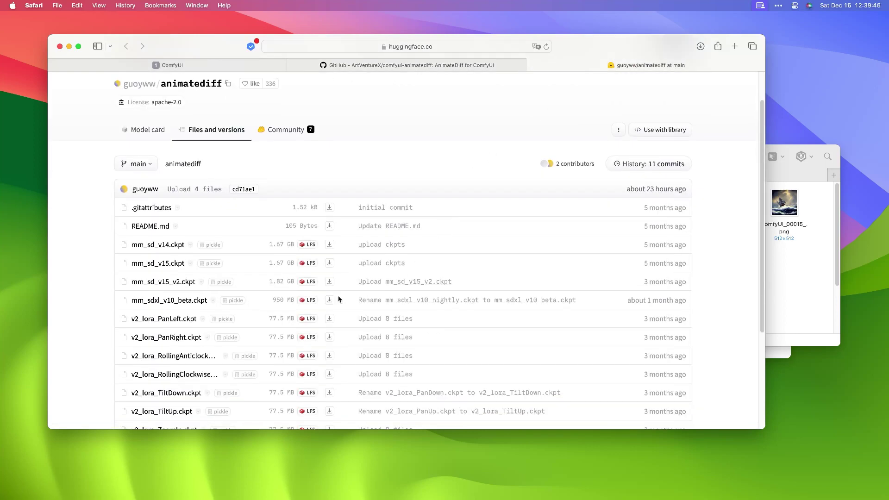
{"action": "scroll", "coordinate": [259, 317], "scroll_direction": "down", "scroll_amount": 1}
{"action": "scroll", "coordinate": [182, 335], "scroll_direction": "down", "scroll_amount": 1}
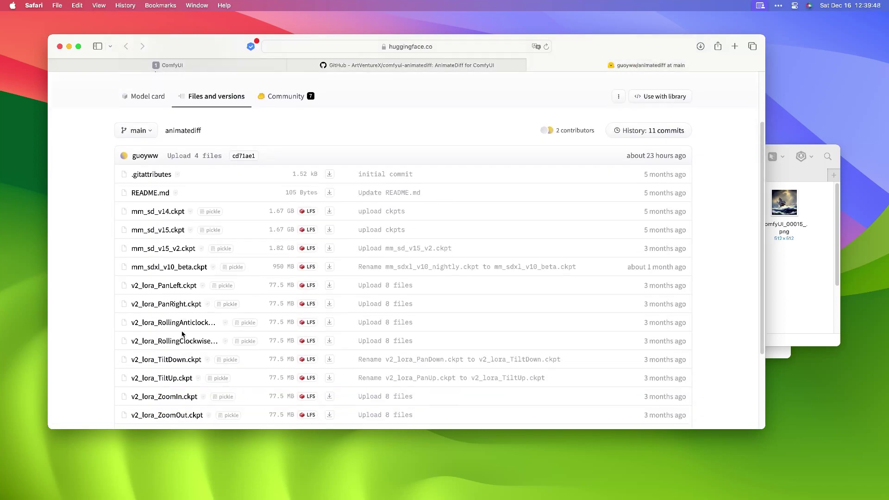
{"action": "scroll", "coordinate": [182, 335], "scroll_direction": "down", "scroll_amount": 1}
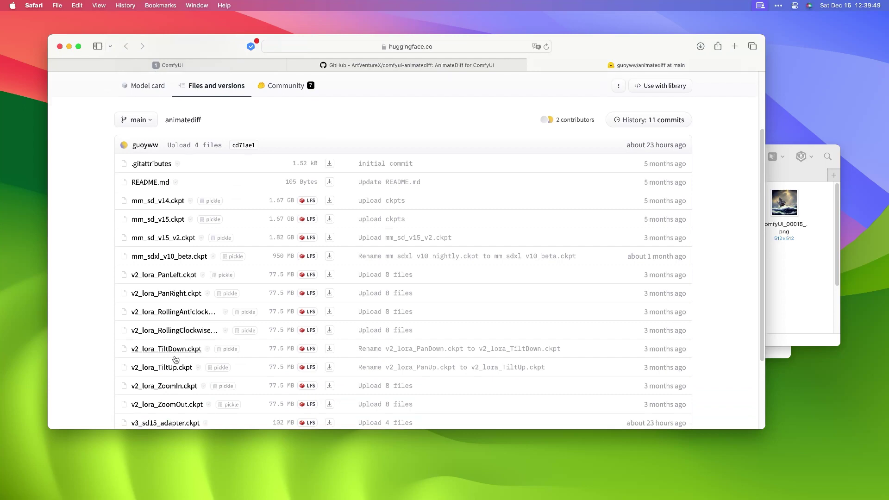
{"action": "left_click", "coordinate": [330, 386]}
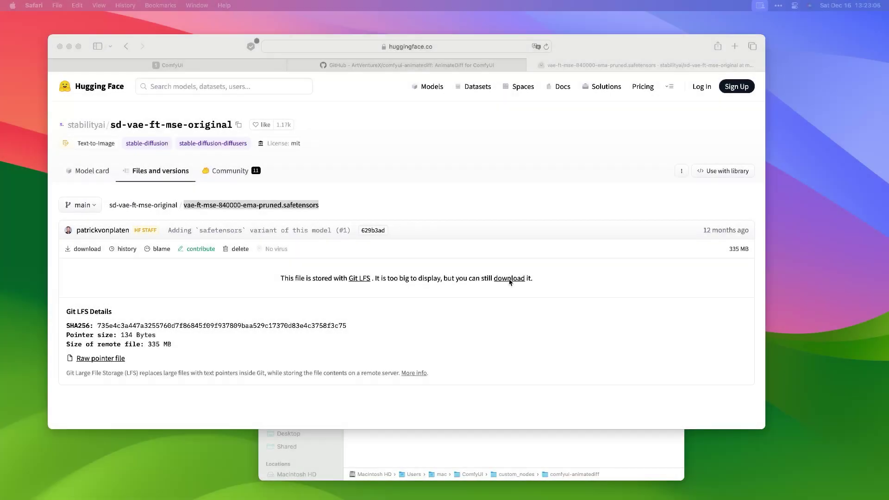
Step: Download vae-ft-mse-840000-ema-pruned.safetensors from its Hugging Face file page
{"action": "left_click", "coordinate": [509, 281]}
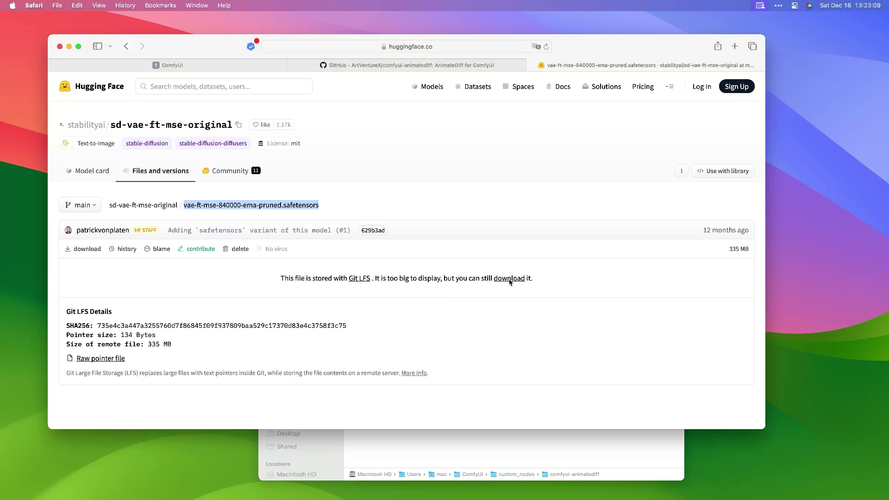
{"action": "left_click", "coordinate": [510, 281]}
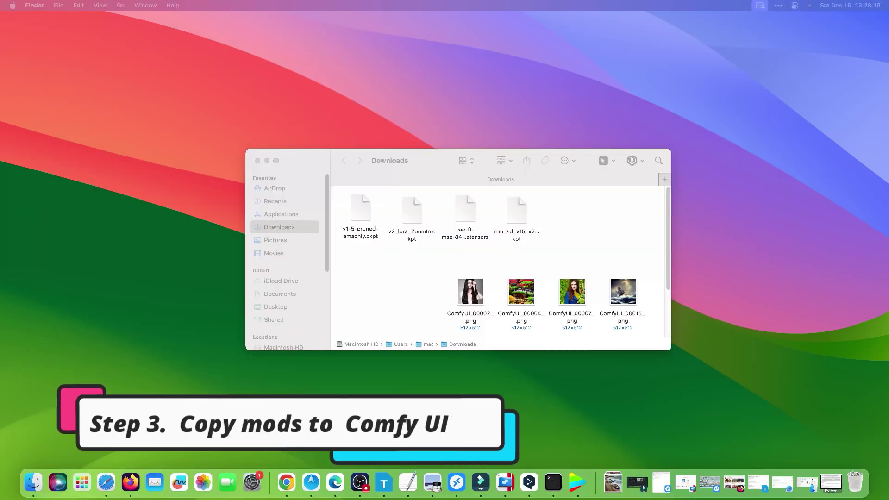
Step: Open a second Finder window beside Downloads and navigate to the comfyui-animatediff folder
{"action": "left_click", "coordinate": [377, 252]}
{"action": "left_click_drag", "start_coordinate": [576, 209], "coordinate": [332, 268]}
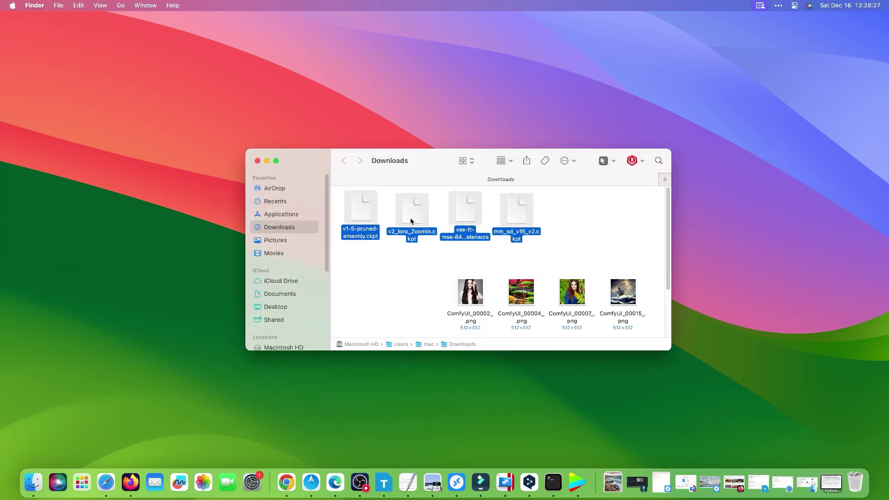
{"action": "left_click", "coordinate": [426, 272]}
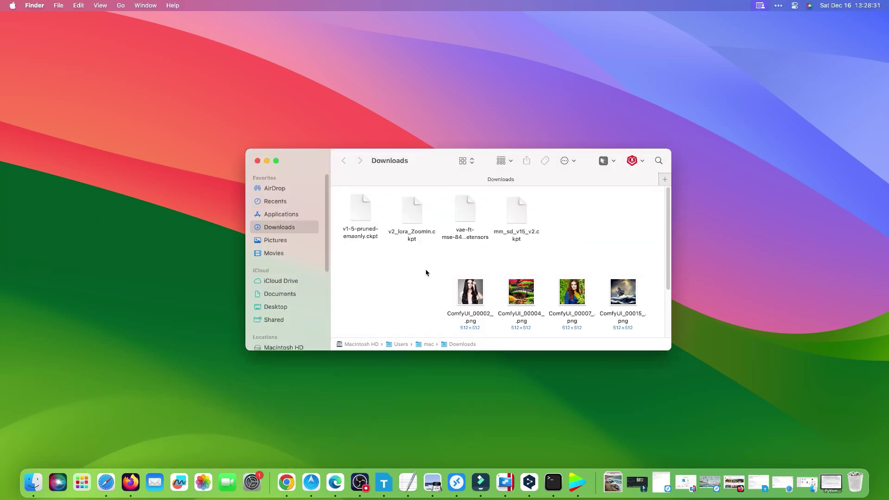
{"action": "right_click", "coordinate": [33, 482]}
{"action": "left_click", "coordinate": [47, 260]}
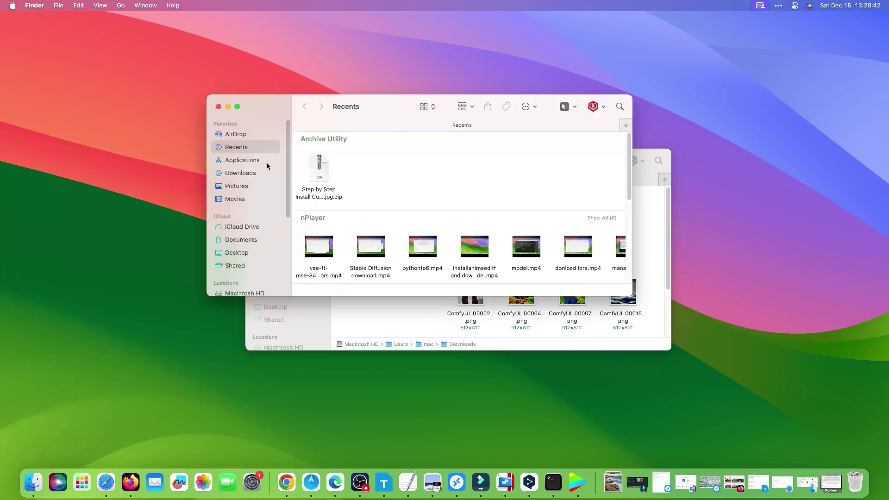
{"action": "left_click", "coordinate": [244, 290]}
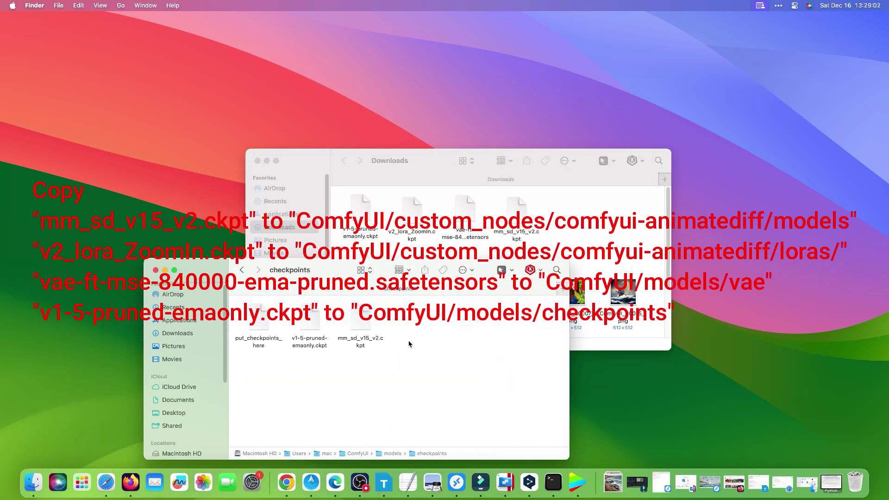
{"action": "right_click", "coordinate": [359, 322]}
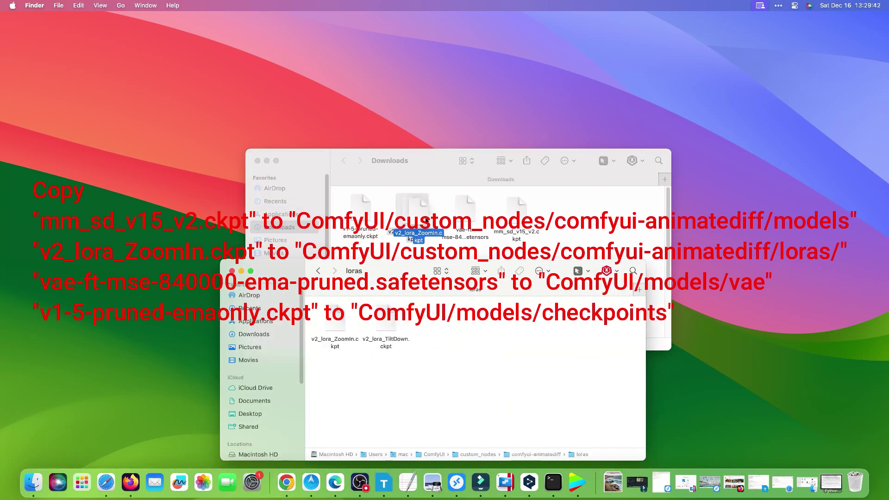
{"action": "left_click", "coordinate": [318, 270]}
{"action": "left_click", "coordinate": [342, 294]}
Step: Copy the VAE safetensors into models/vae and v1-5-pruned-emaonly.ckpt into models/checkpoints
{"action": "double_click", "coordinate": [434, 454]}
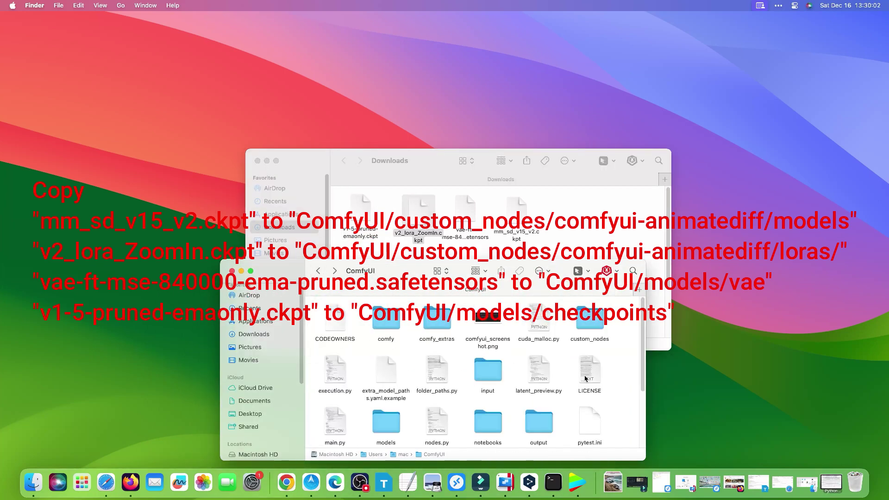
{"action": "double_click", "coordinate": [544, 402]}
{"action": "double_click", "coordinate": [385, 422]}
{"action": "left_click_drag", "start_coordinate": [466, 204], "coordinate": [447, 357]}
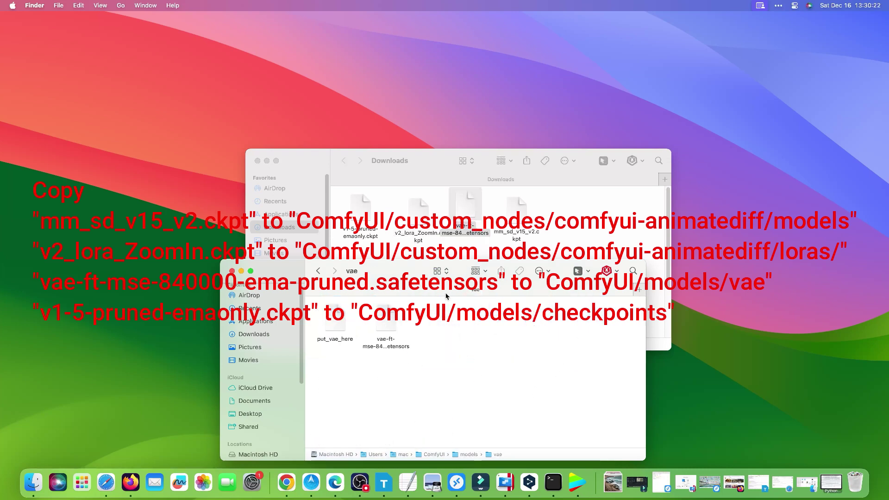
{"action": "left_click", "coordinate": [318, 270]}
{"action": "double_click", "coordinate": [335, 324]}
{"action": "left_click_drag", "start_coordinate": [361, 203], "coordinate": [456, 353]}
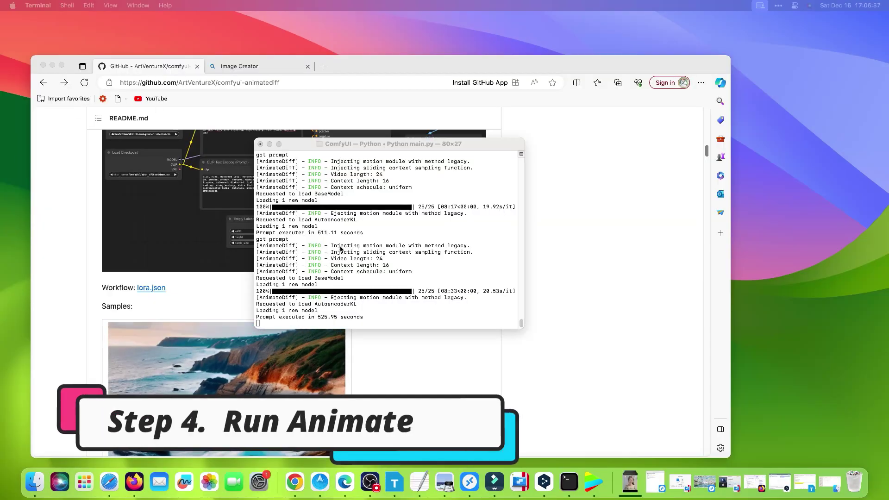
Step: Stop the ComfyUI server with Ctrl+C and rerun the recalled main.py launch command
{"action": "left_click", "coordinate": [344, 263]}
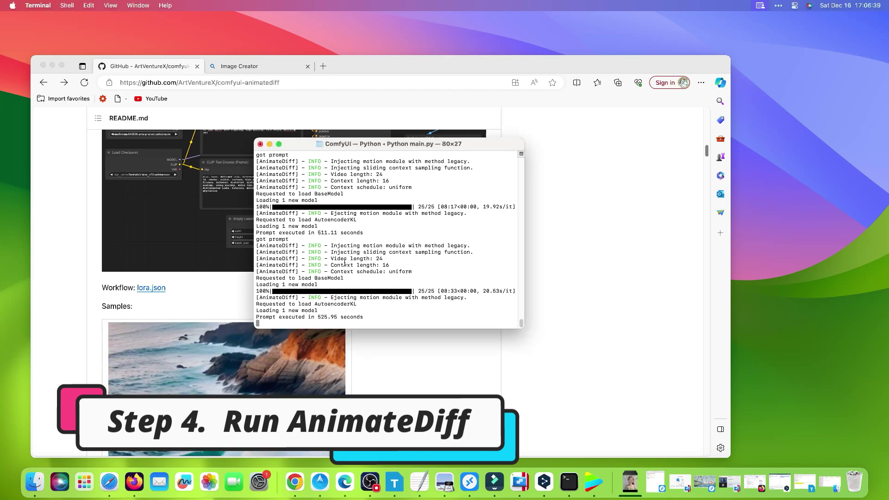
{"action": "key", "text": "ctrl+c"}
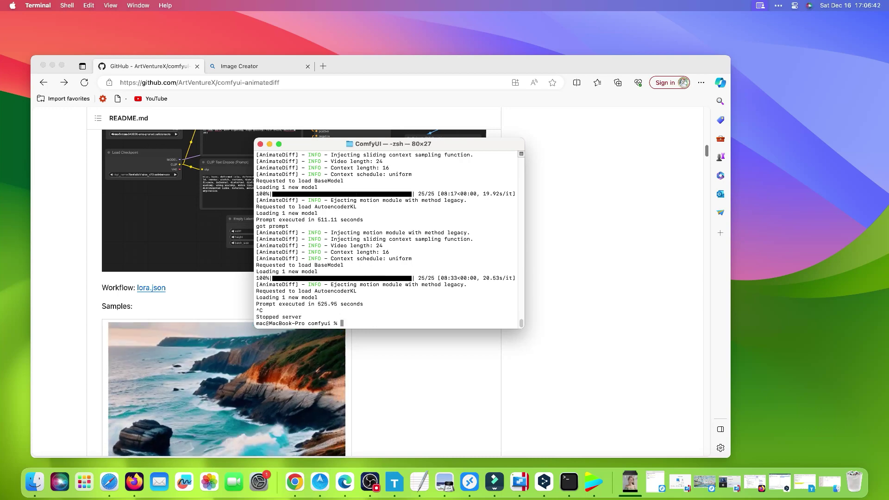
{"action": "key", "text": "Up"}
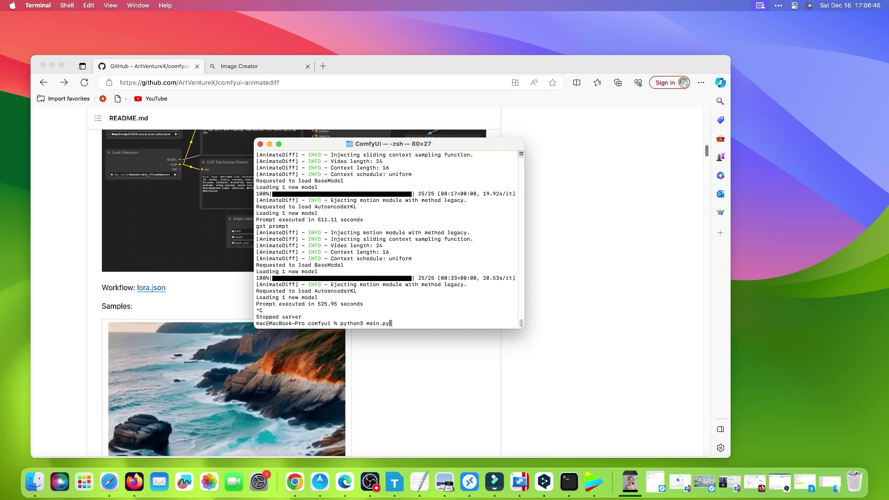
{"action": "key", "text": "Return"}
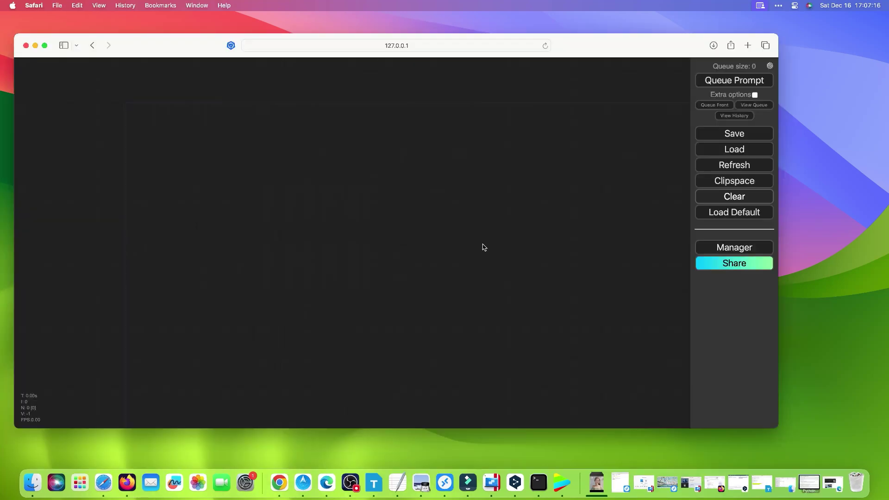
Step: Load the lora.json workflow file from Downloads into ComfyUI
{"action": "left_click", "coordinate": [756, 153]}
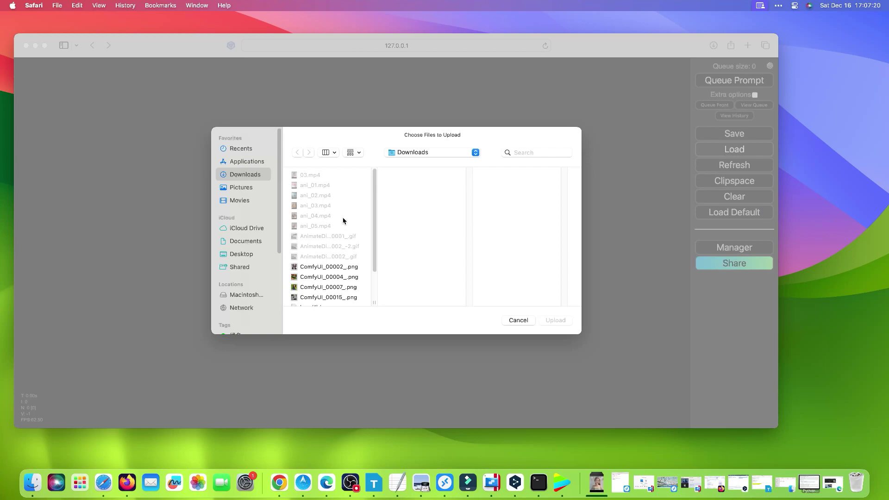
{"action": "scroll", "coordinate": [343, 220], "scroll_direction": "down", "scroll_amount": 2}
{"action": "left_click", "coordinate": [311, 277]}
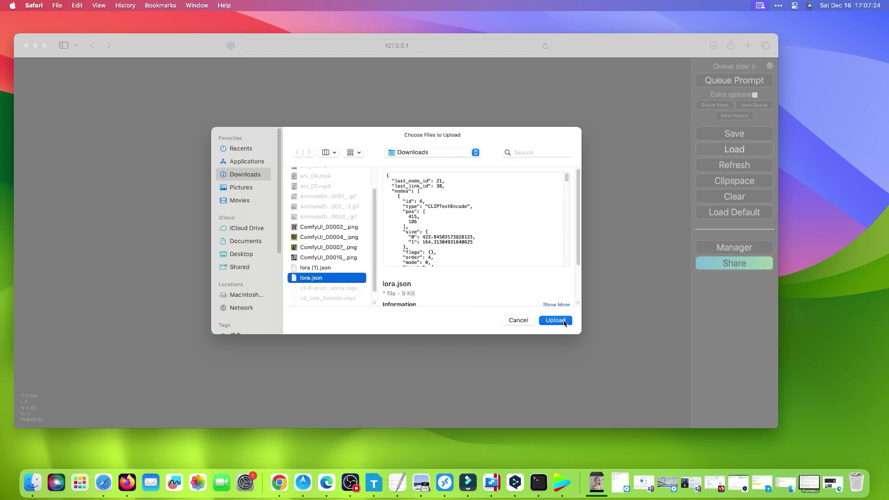
{"action": "left_click", "coordinate": [556, 320]}
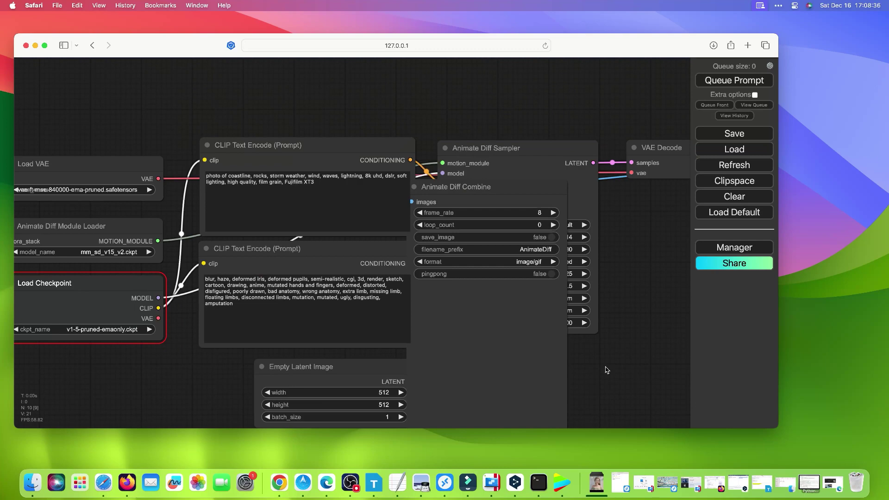
Step: Queue the prompt to generate the 512×512 coastline animation
{"action": "left_click", "coordinate": [544, 485]}
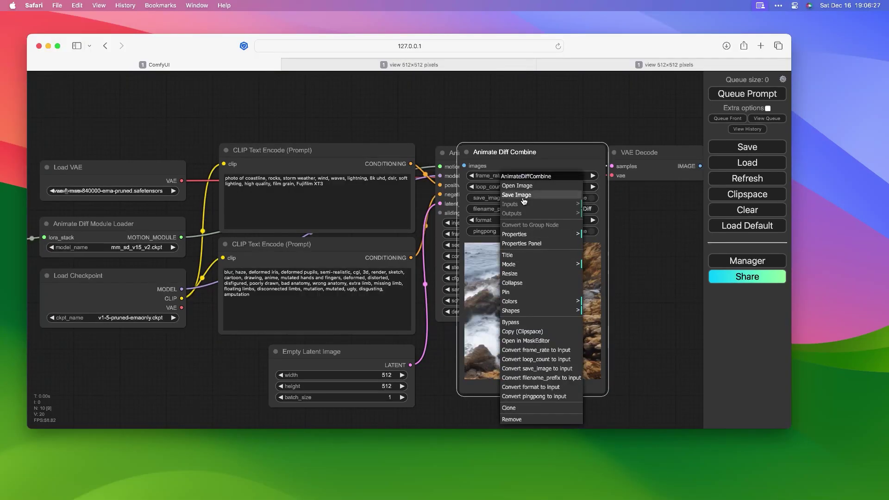
Step: Save the 512×512 coastline animation, view it in a new Safari tab, then nudge the Load Checkpoint node back in ComfyUI
{"action": "left_click", "coordinate": [523, 196]}
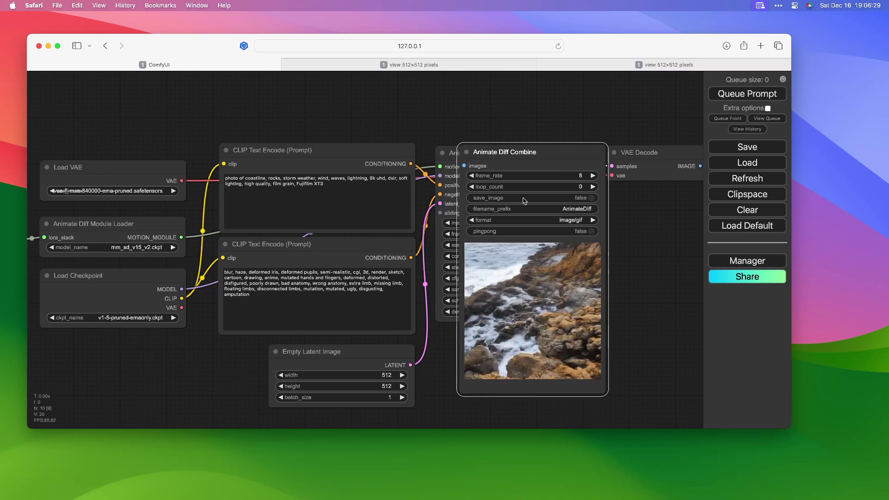
{"action": "right_click", "coordinate": [520, 177]}
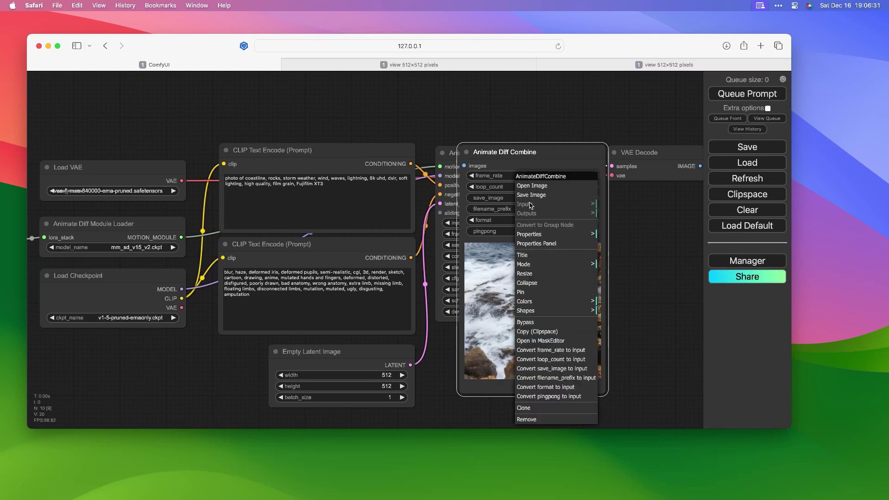
{"action": "left_click", "coordinate": [532, 186]}
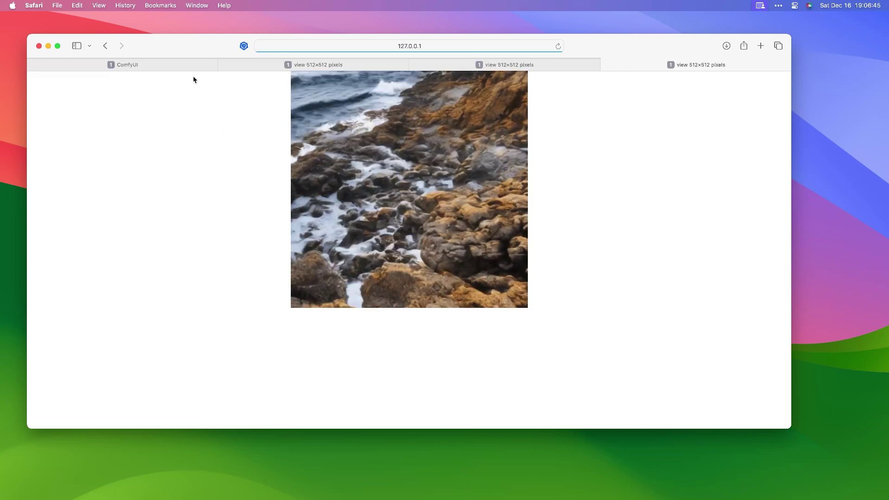
{"action": "left_click", "coordinate": [195, 69]}
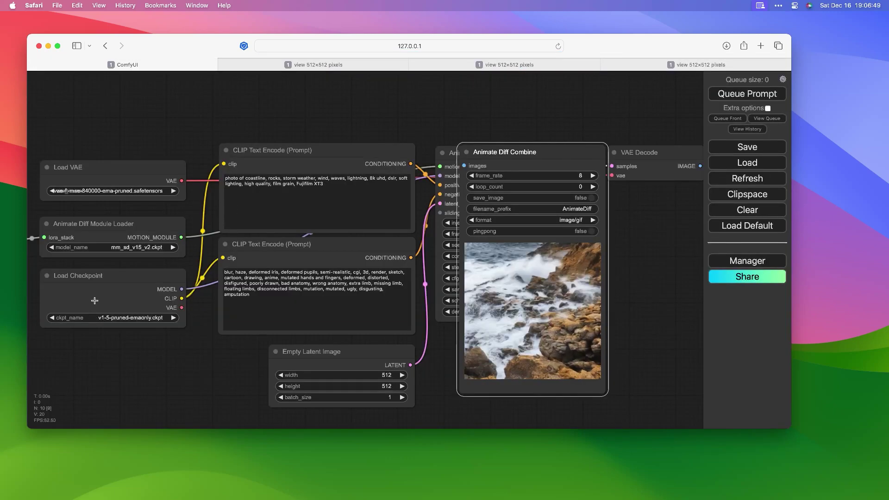
{"action": "left_click_drag", "start_coordinate": [115, 277], "coordinate": [123, 284]}
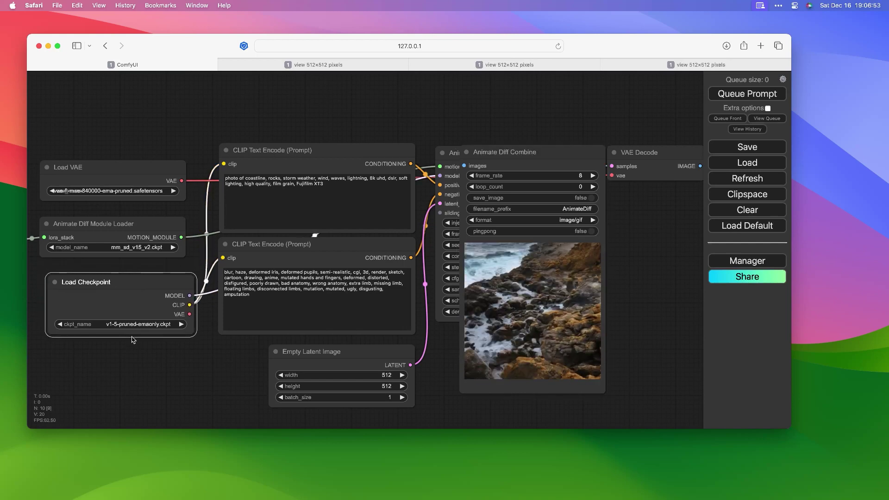